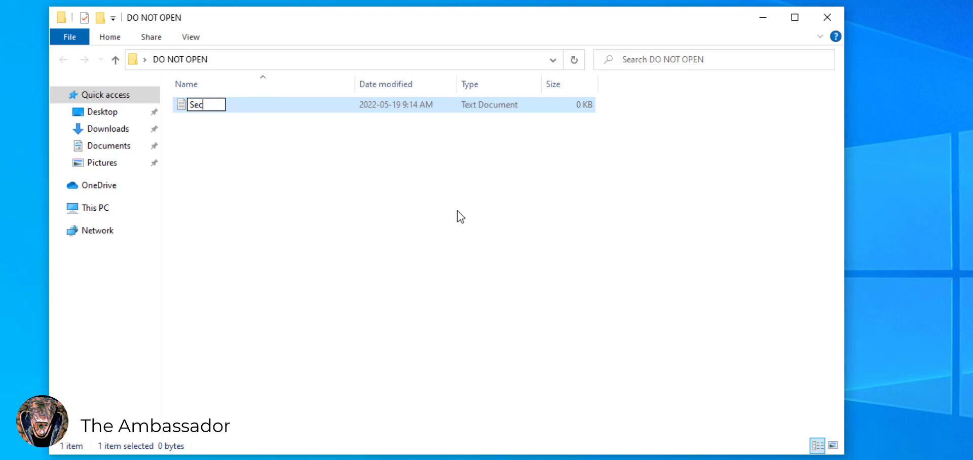
Rename the text file to 'Secret chilli sauce' and save some recipe content in it
type("Secret chilli sauce")
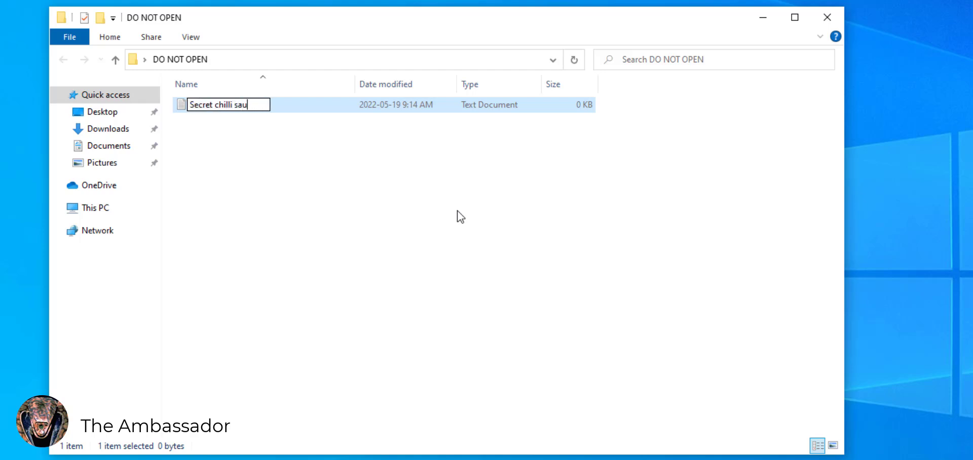
key("Return")
key("Return")
key("ctrl+v")
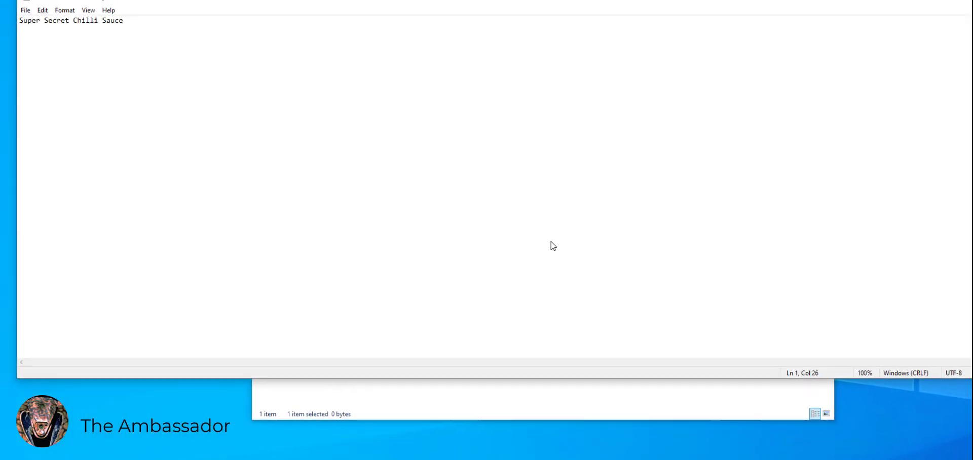
key("ctrl+z")
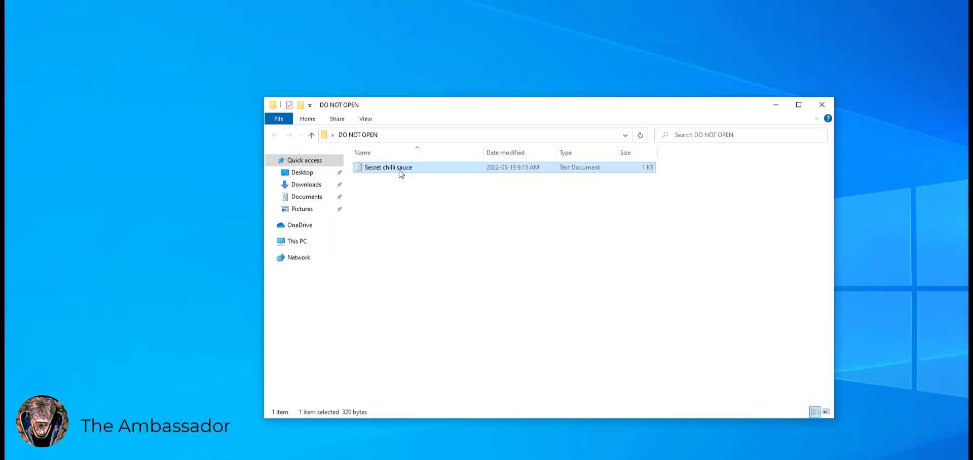
Turn on 'Encrypt contents to secure data' for Secret chilli sauce, encrypting its parent folder too
right_click(401, 171)
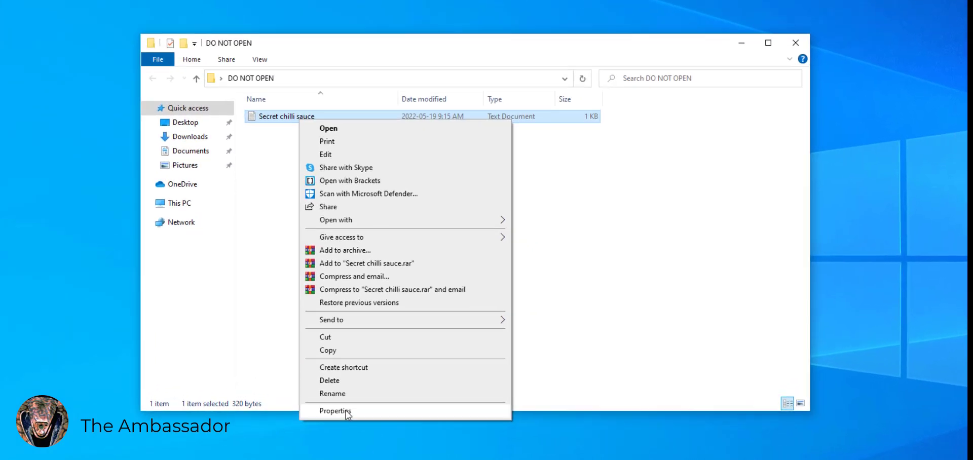
left_click(429, 418)
left_click(489, 345)
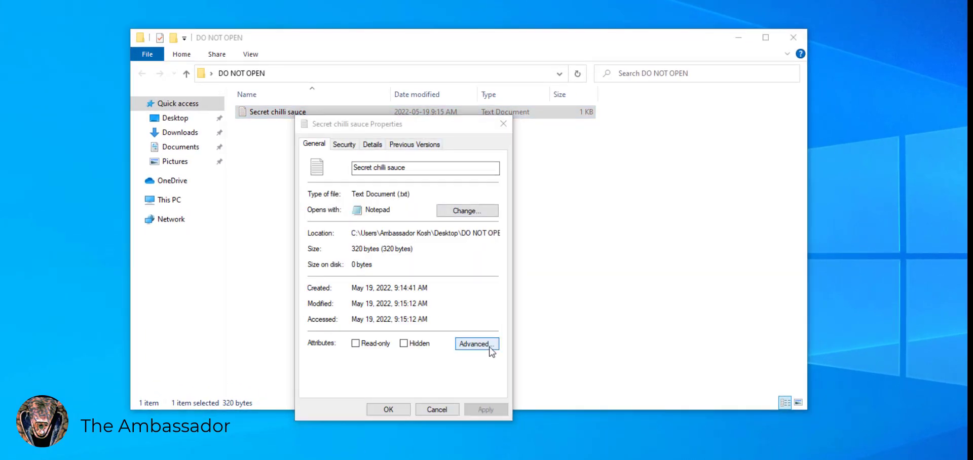
left_click(326, 280)
left_click(473, 306)
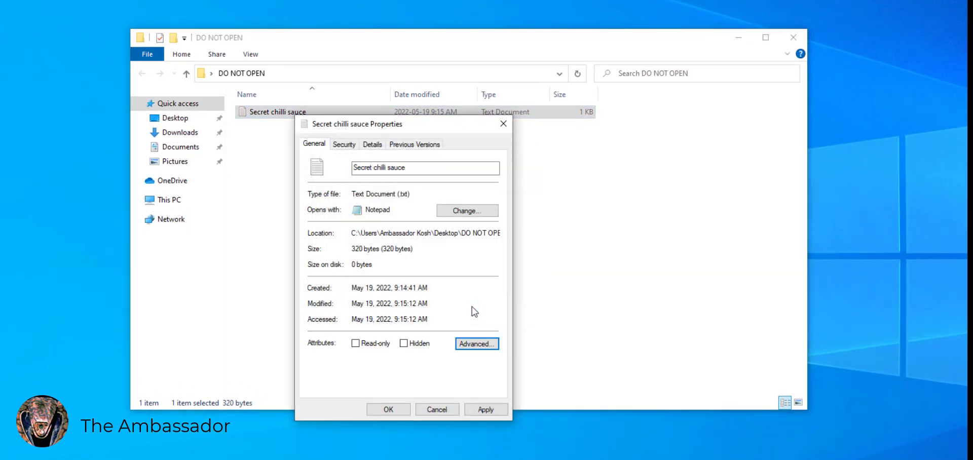
left_click(494, 411)
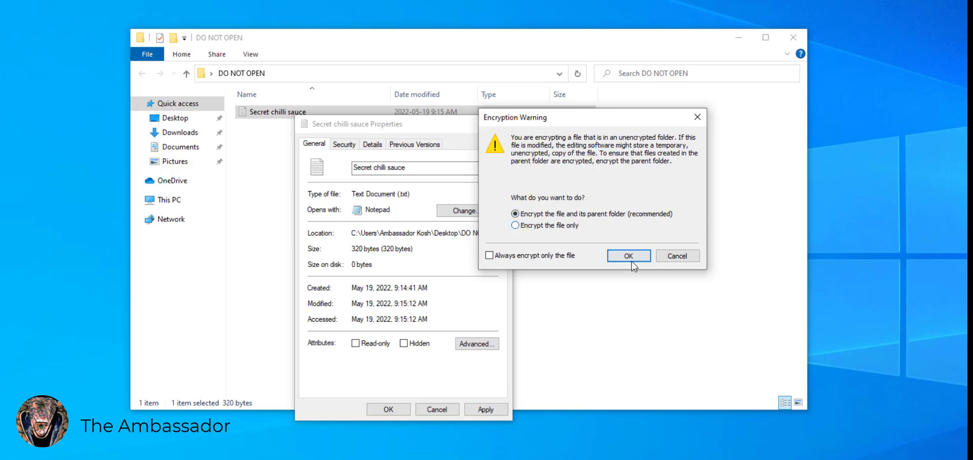
left_click(627, 256)
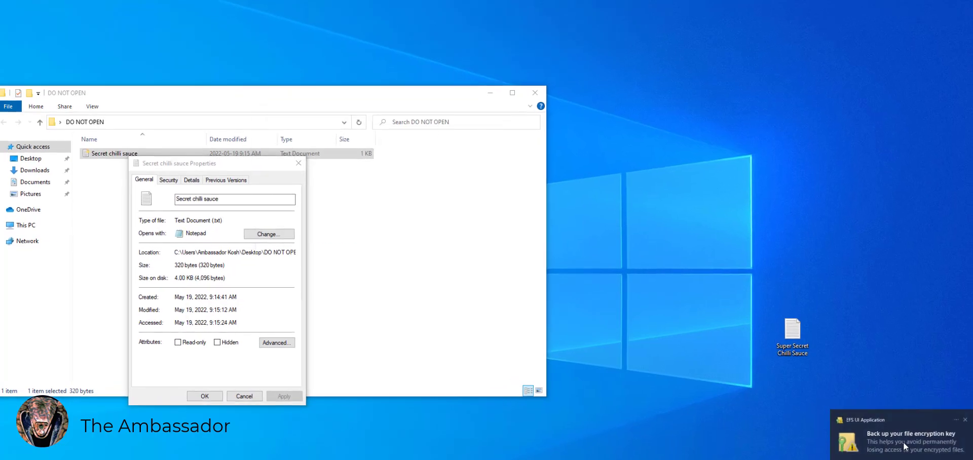
Start the EFS key backup and keep the default export file format
left_click(902, 446)
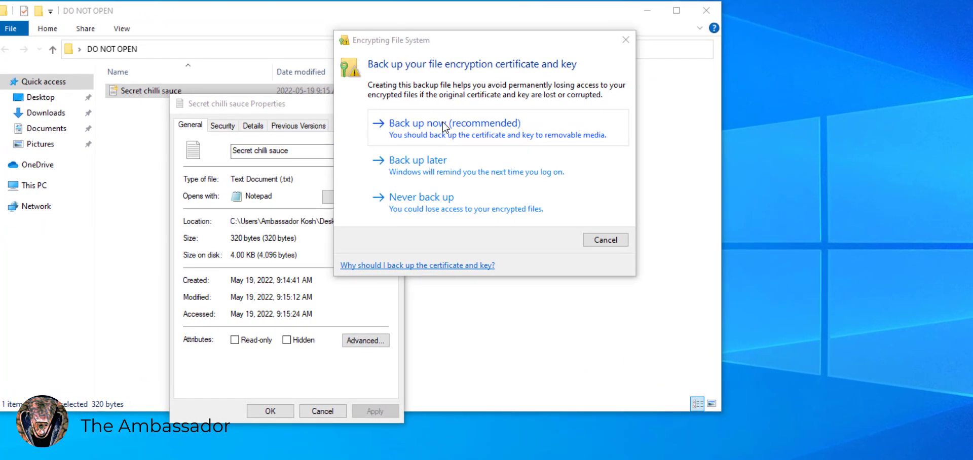
left_click(442, 123)
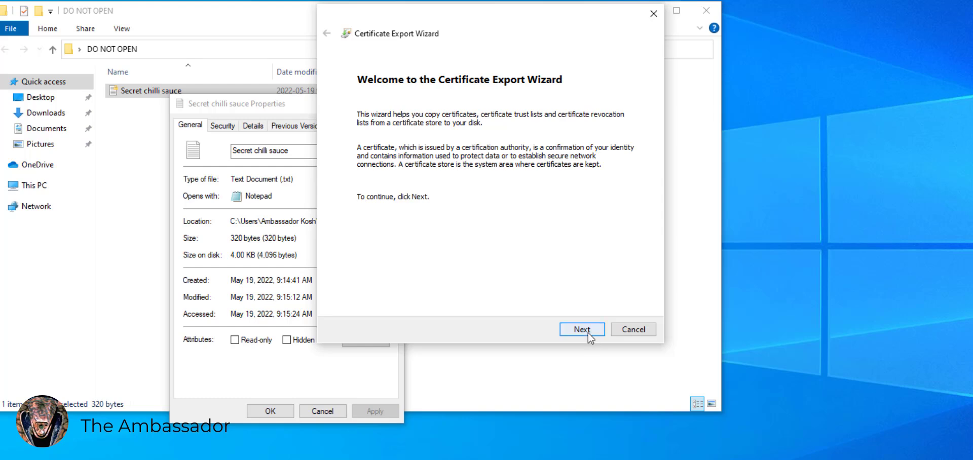
left_click(582, 330)
left_click(590, 332)
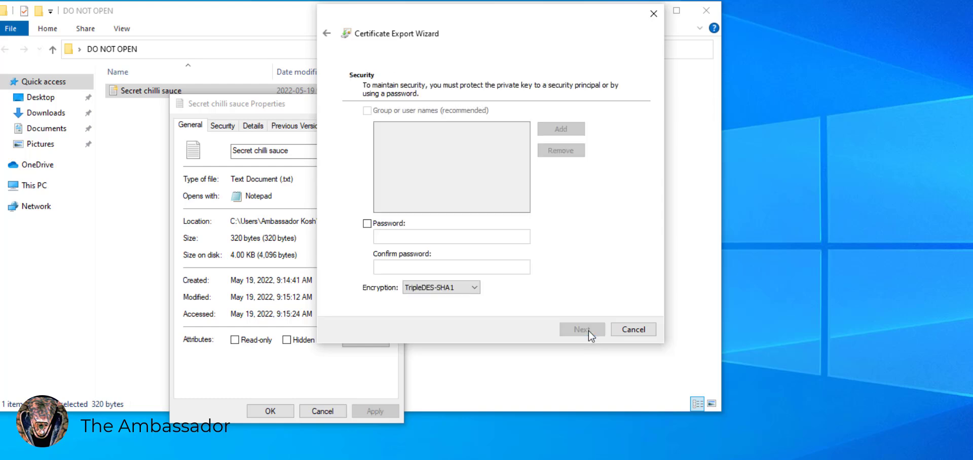
Protect the exported key with a confirmed password and AES256-SHA256 encryption
left_click(367, 224)
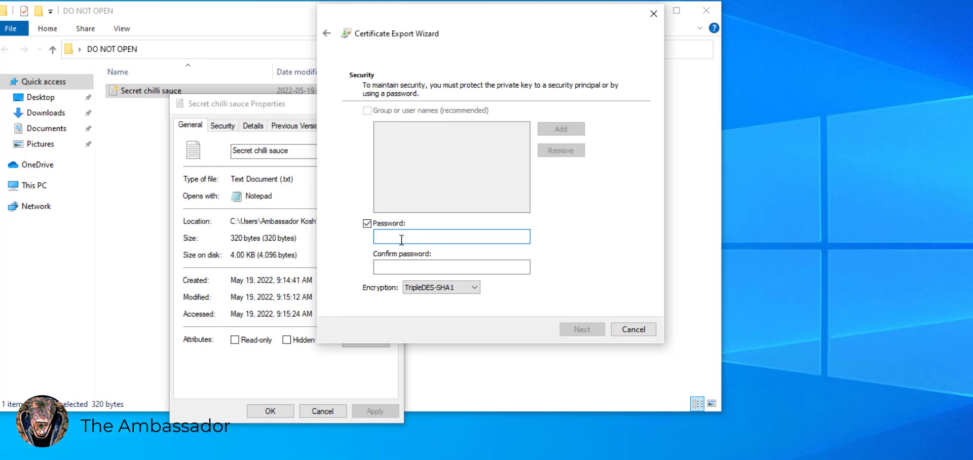
type("123")
left_click(421, 267)
type("123")
left_click(465, 287)
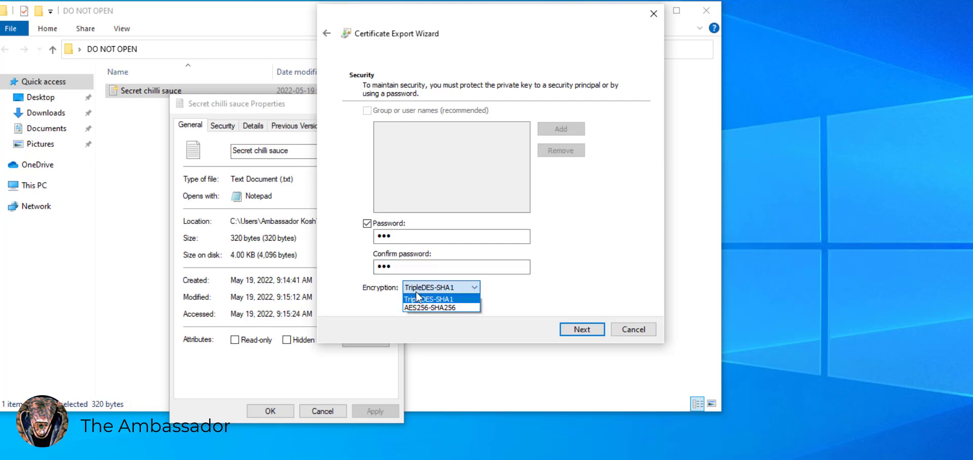
left_click(449, 307)
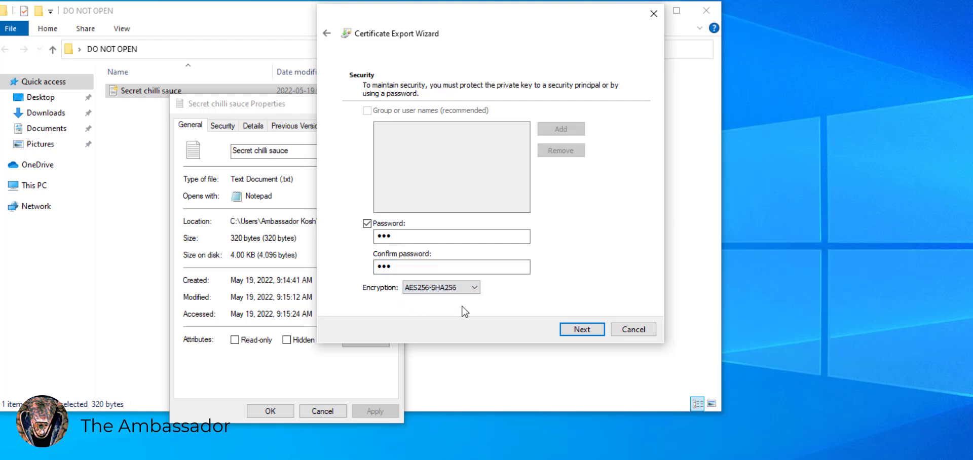
Name the export file mypersonalkey and finish the export
left_click(583, 330)
type("mypersonalkey")
left_click(576, 330)
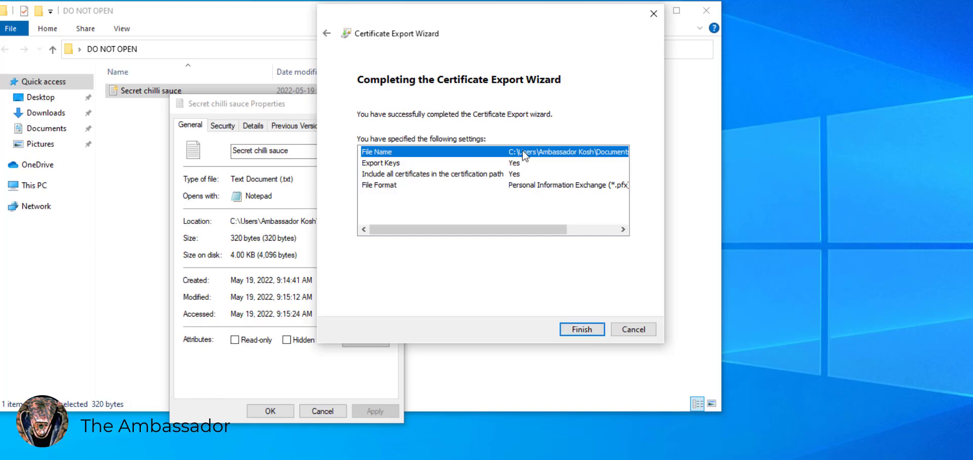
left_click_drag(534, 228, 590, 228)
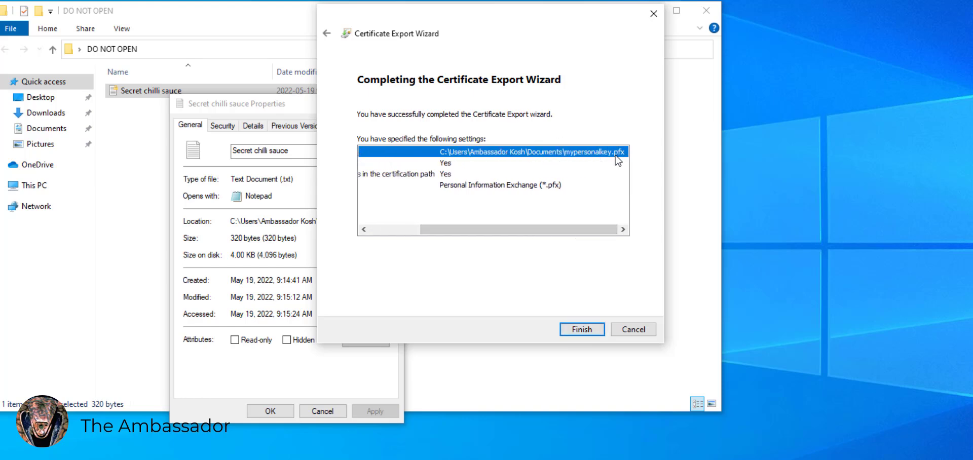
left_click(588, 330)
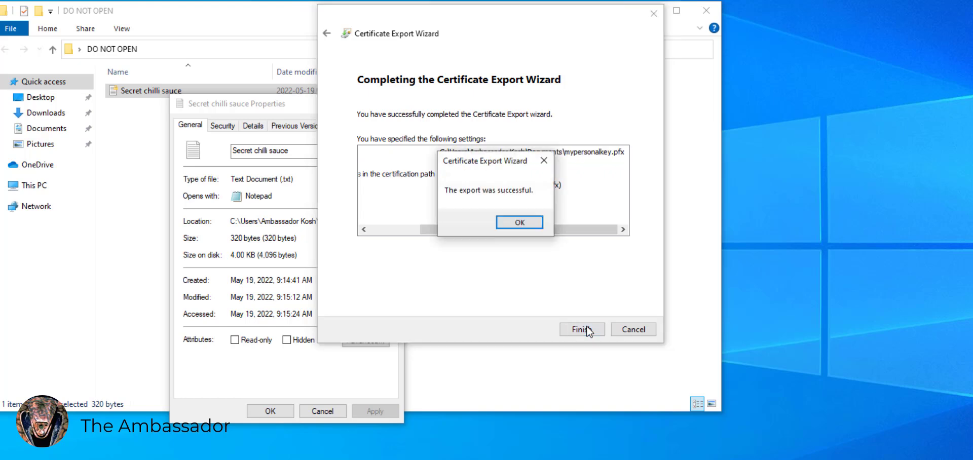
left_click(523, 223)
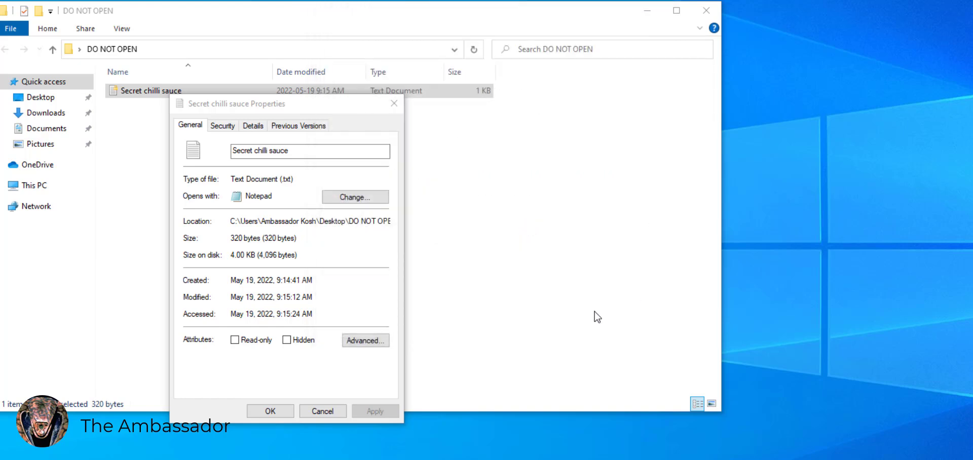
Close Properties, add a text document named 'New version of the sauce', and open folder options
left_click(270, 412)
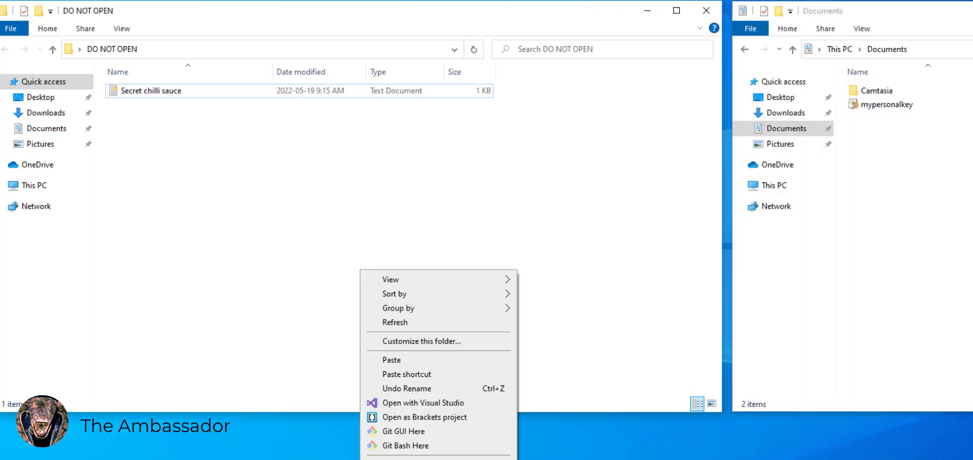
left_click(562, 453)
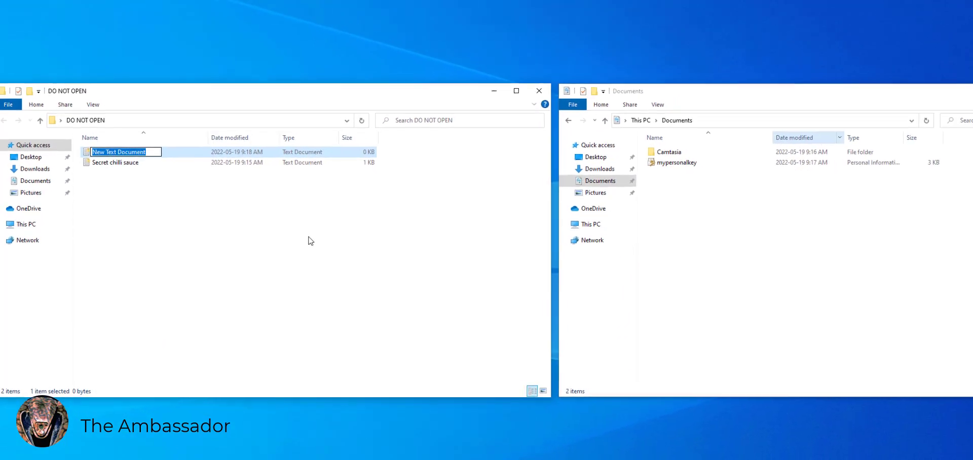
type("New version ")
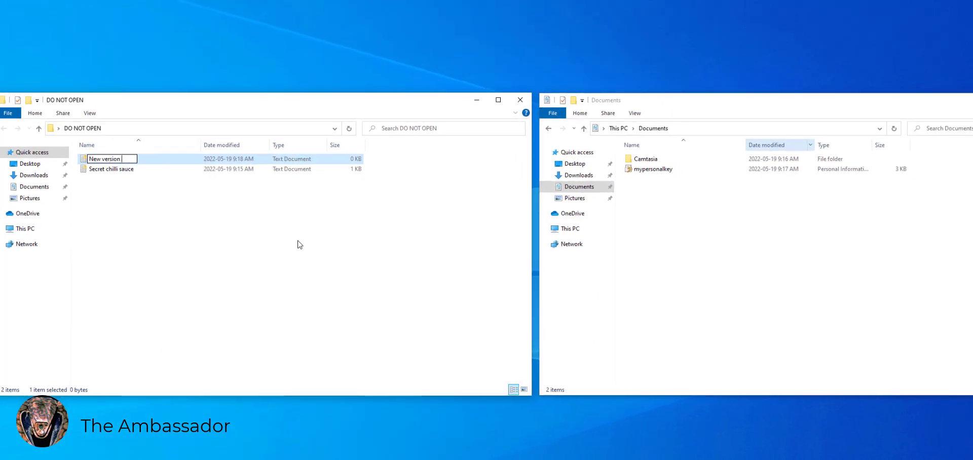
type("of the sai")
type("ce")
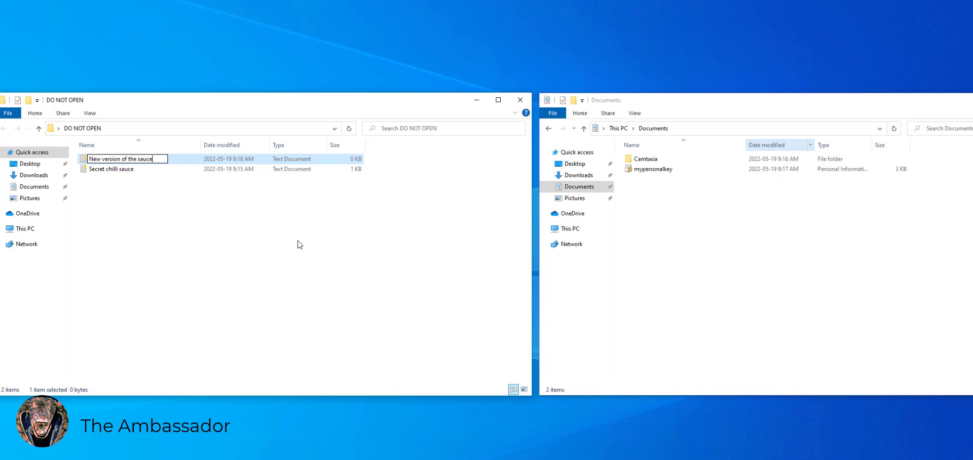
left_click(299, 244)
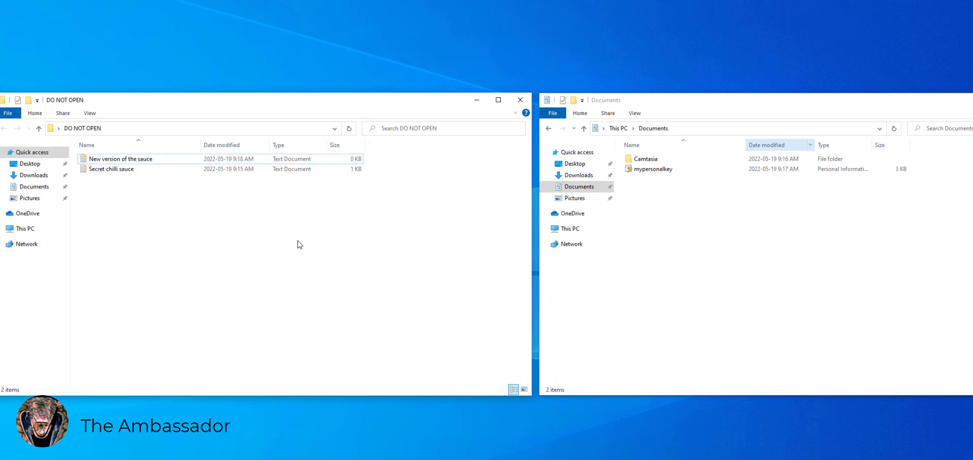
left_click(90, 113)
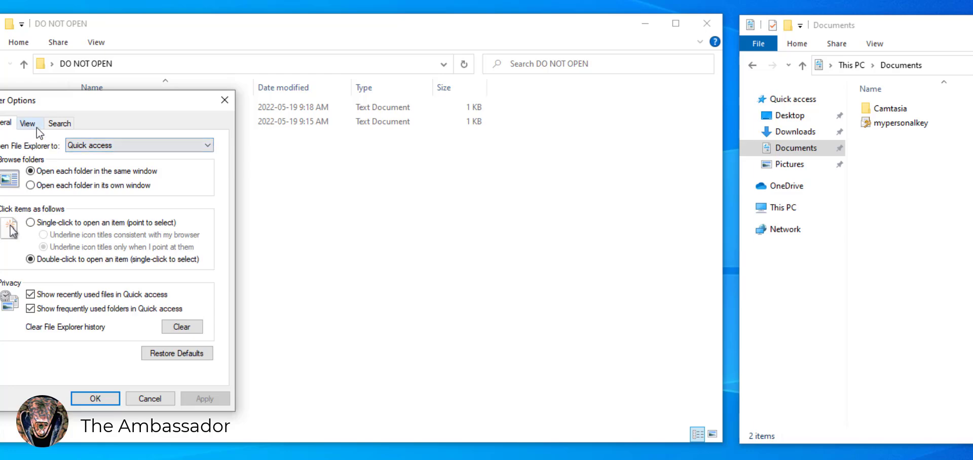
Enable 'Show encrypted or compressed NTFS files in color', then reopen DO NOT OPEN
left_click(36, 127)
scroll(101, 269, "down", 3)
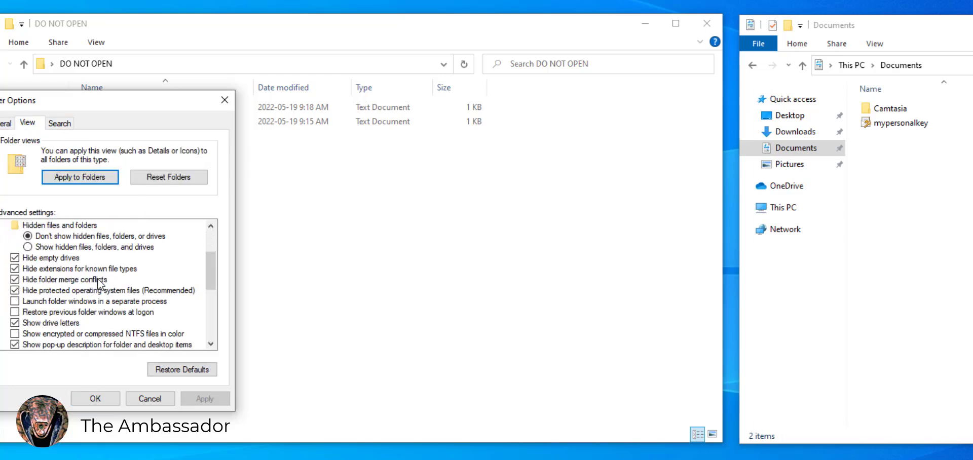
left_click(16, 334)
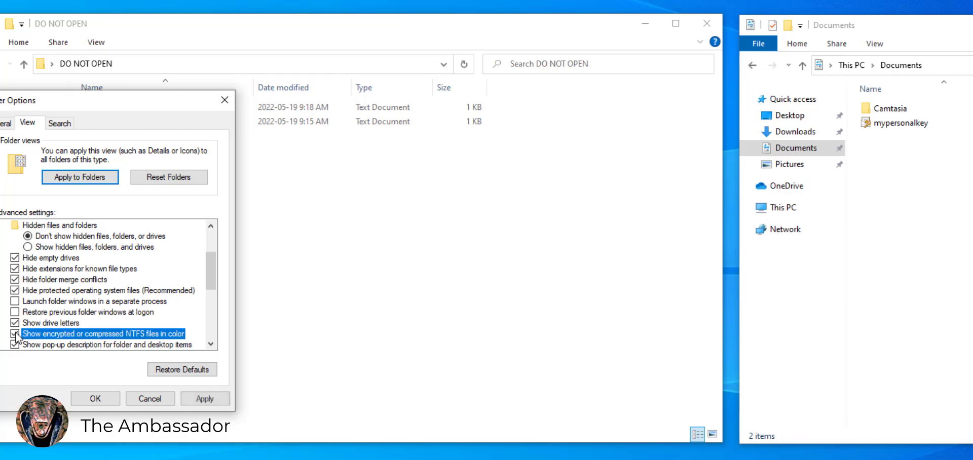
left_click(202, 392)
left_click(94, 398)
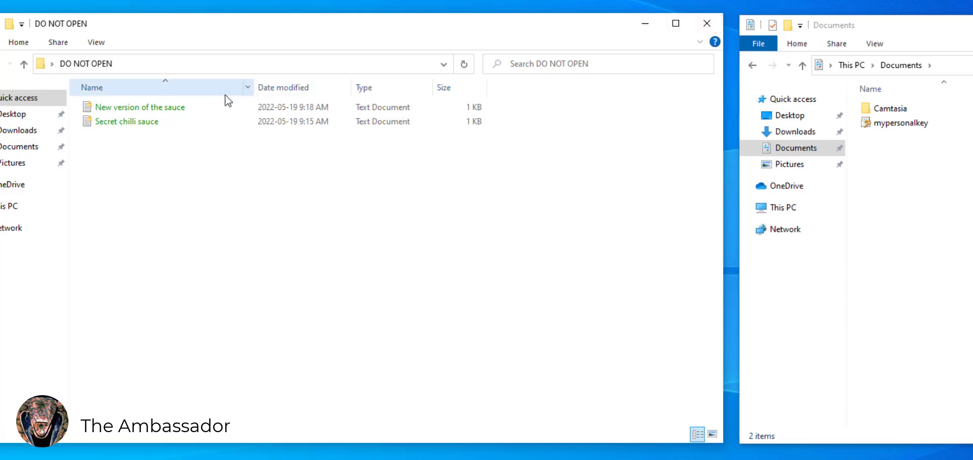
left_click(707, 23)
double_click(307, 293)
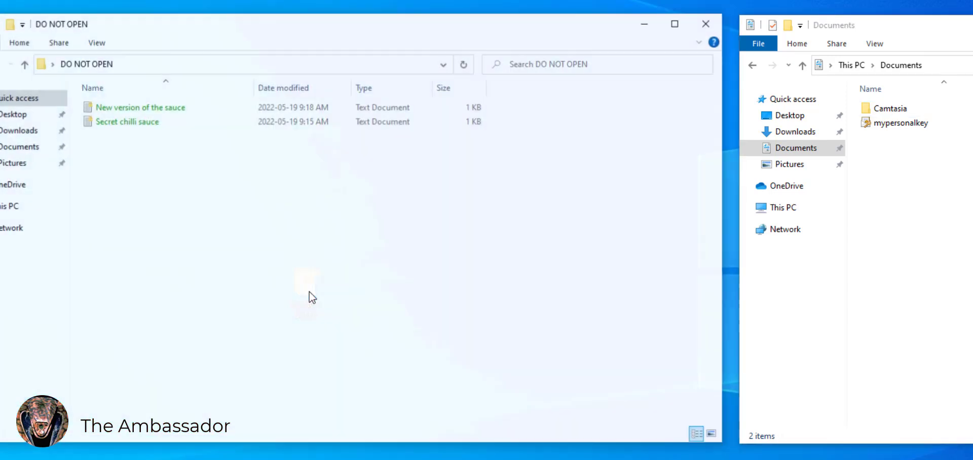
Cut mypersonalkey from Documents, paste it into LaCie (E:)\My account key, and close that window
left_click_drag(334, 228, 131, 101)
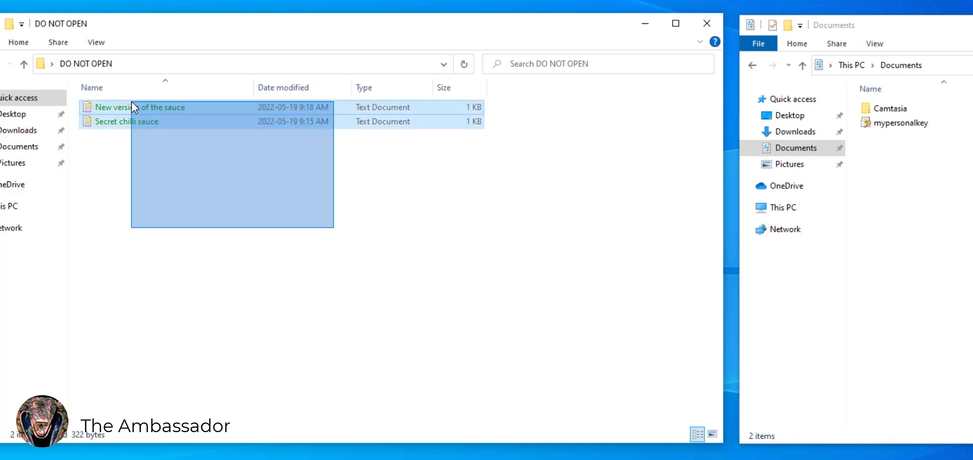
left_click(645, 256)
left_click(918, 123)
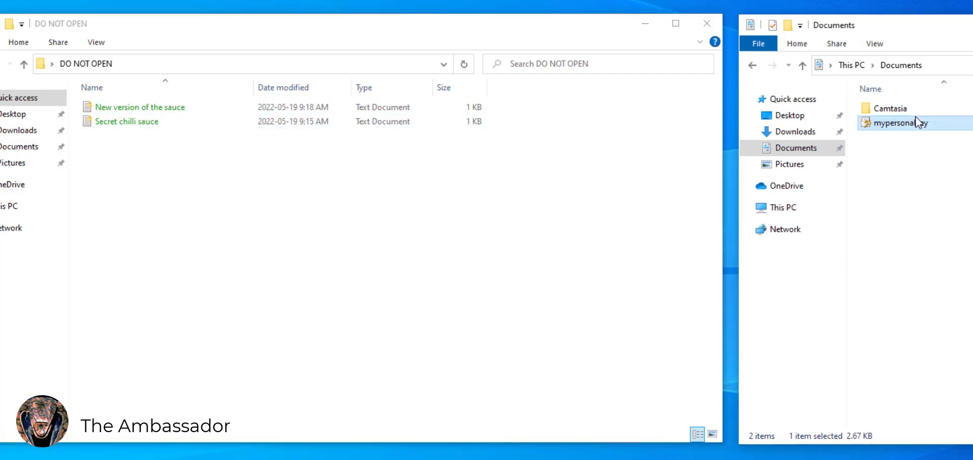
left_click(969, 193)
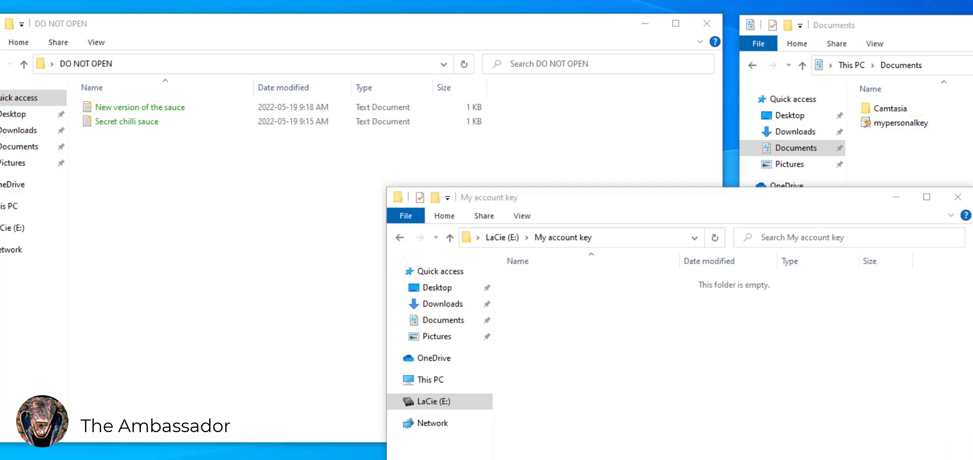
left_click(925, 126)
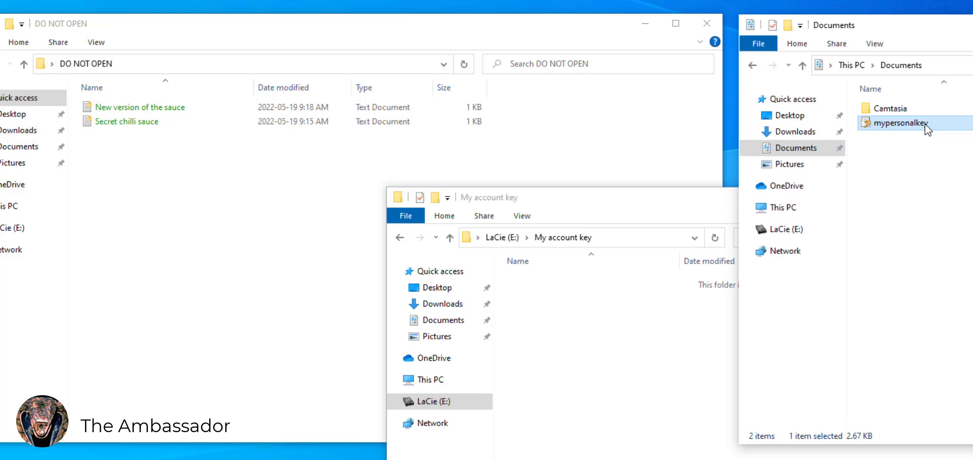
right_click(926, 124)
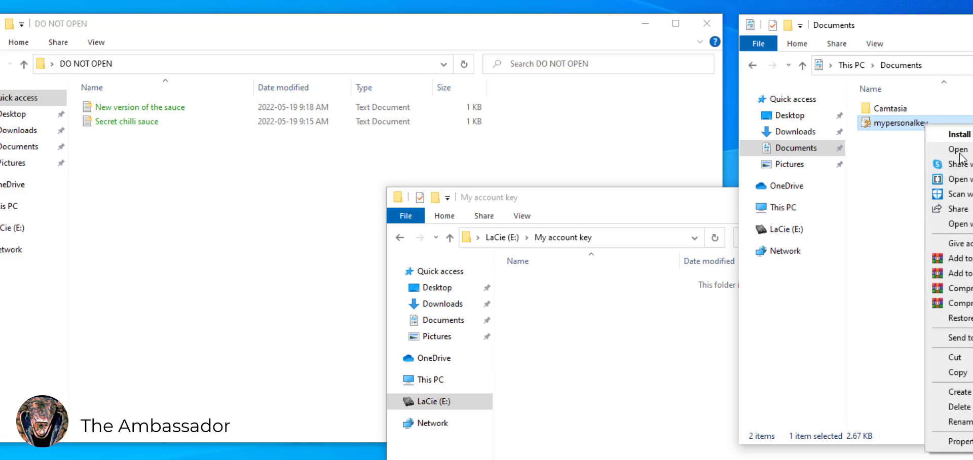
left_click(955, 357)
right_click(587, 382)
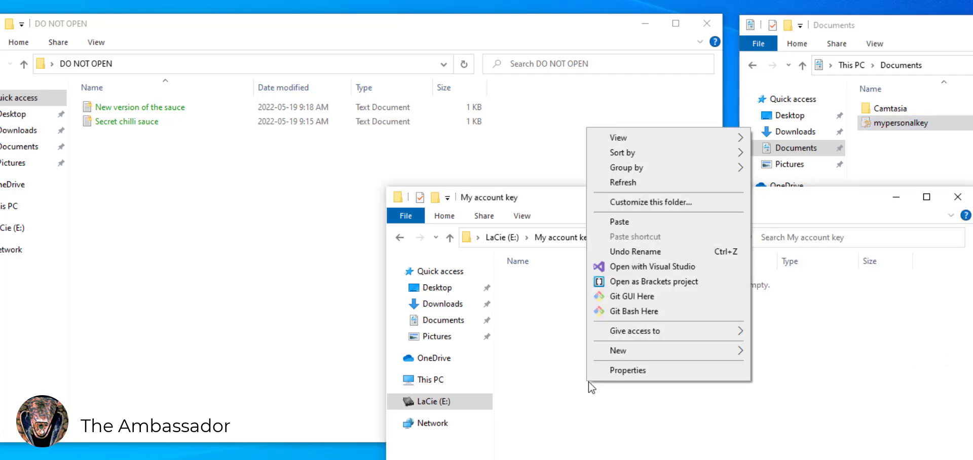
left_click(635, 222)
left_click(775, 423)
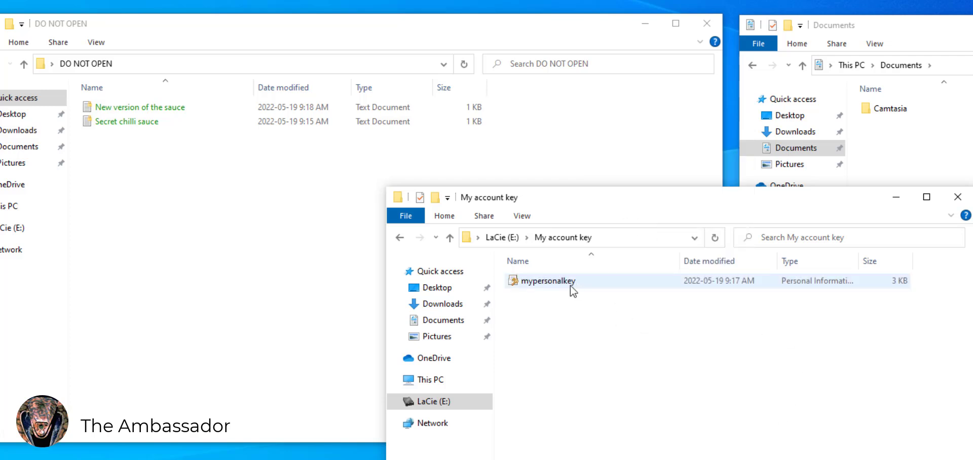
left_click(958, 197)
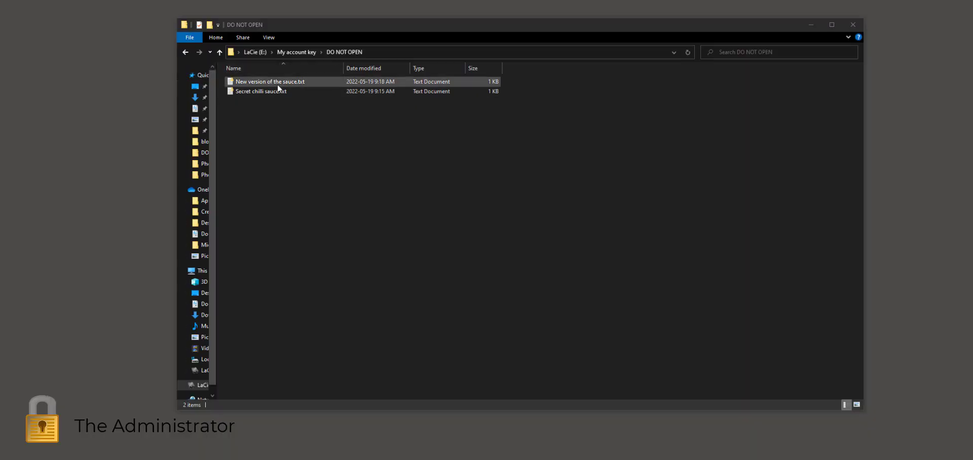
Try opening New version of the sauce.txt and dismiss the no-permission error
left_click(277, 83)
double_click(279, 83)
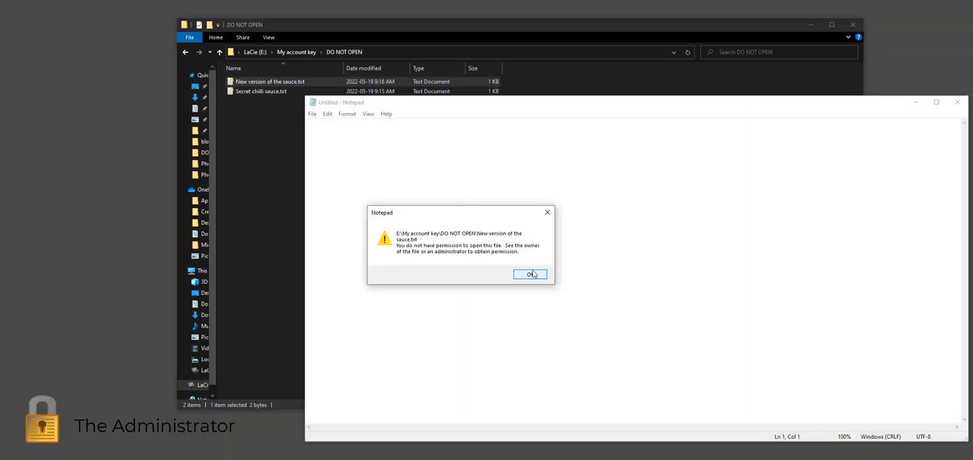
left_click(530, 275)
left_click(958, 102)
Try opening Secret chilli sauce.txt and dismiss the no-permission error
left_click(264, 92)
double_click(263, 92)
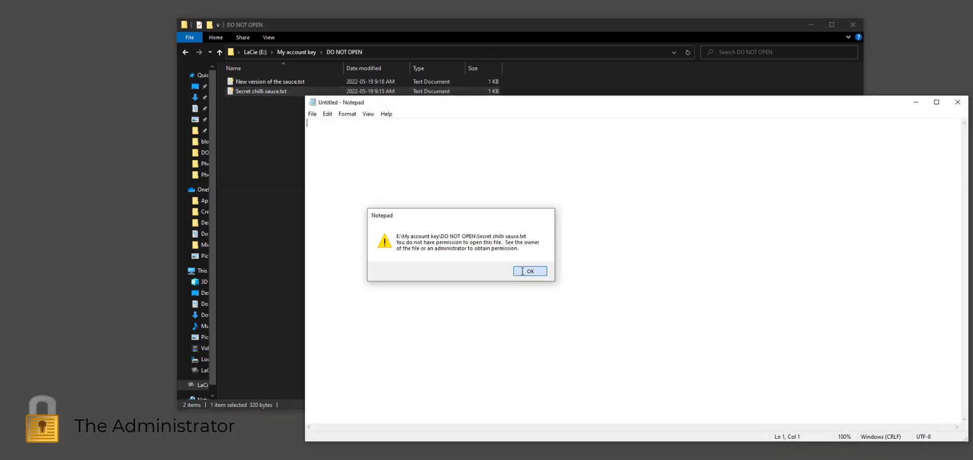
left_click(530, 274)
left_click(957, 101)
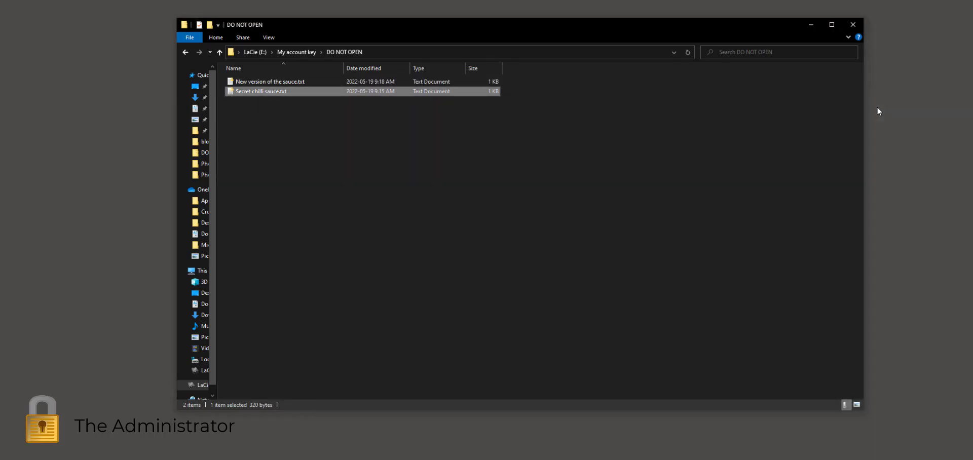
Retry Secret chilli sauce.txt, confirm it is still refused, and close Notepad
left_click(353, 122)
left_click_drag(616, 122, 311, 74)
left_click(332, 163)
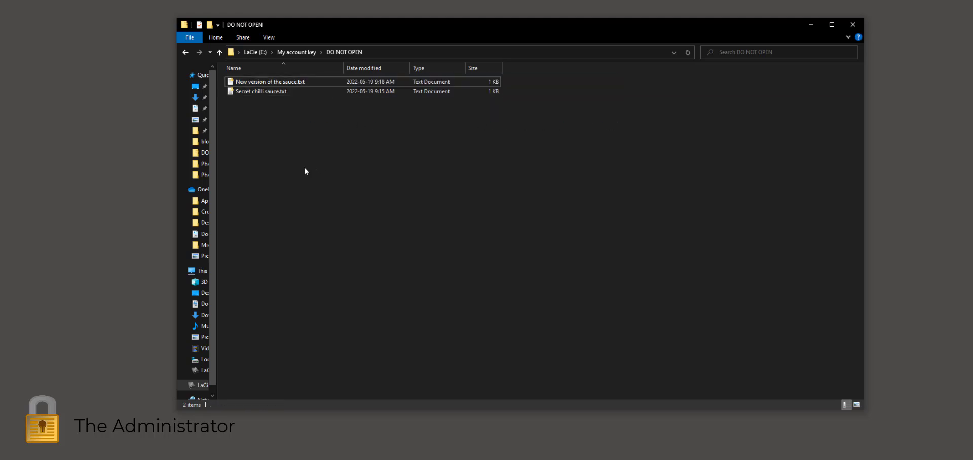
double_click(267, 93)
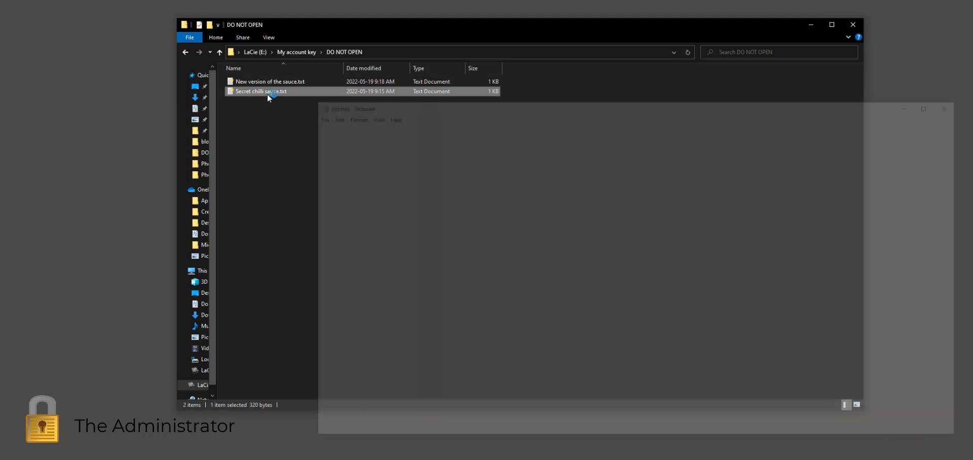
left_click(532, 274)
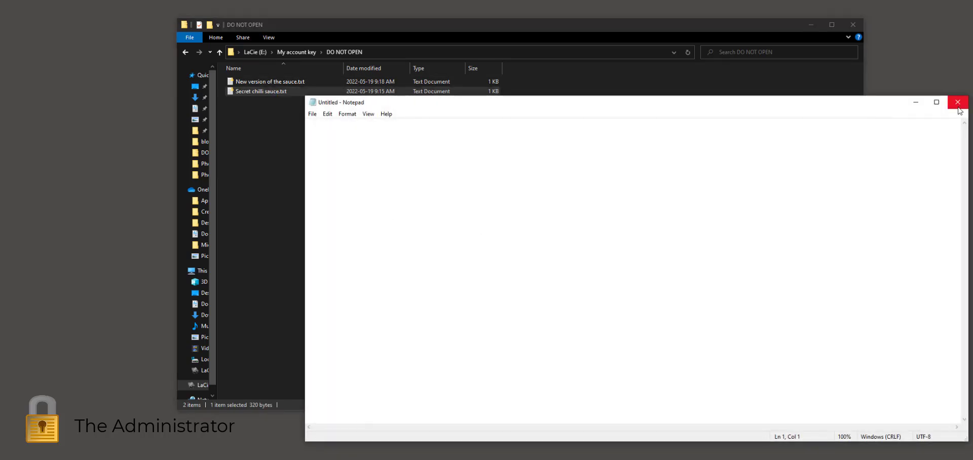
left_click(957, 103)
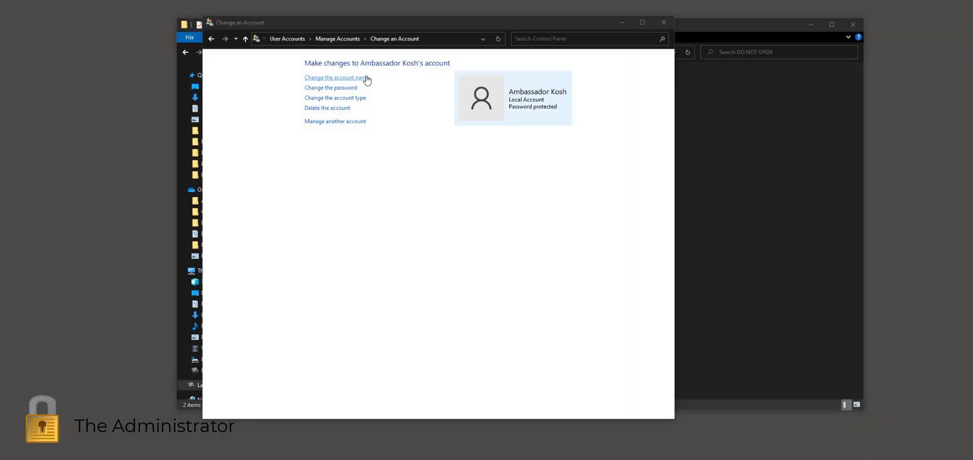
Change the user account's name in Control Panel
left_click(367, 77)
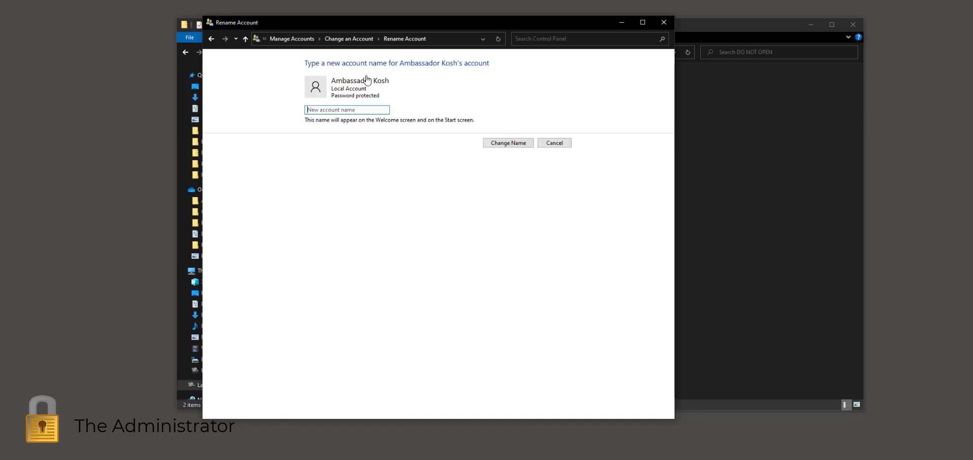
left_click(339, 110)
left_click(512, 143)
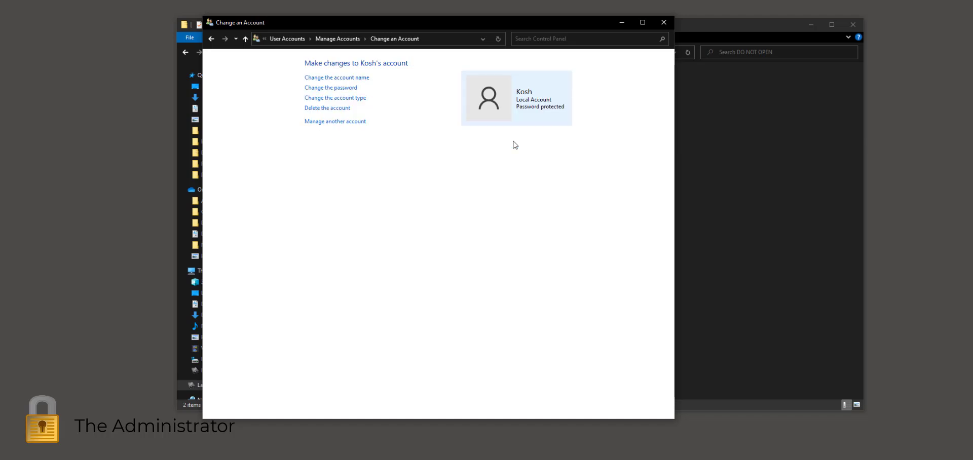
Enter a new three-character password, confirm it, and set the hint '3 numbers'
left_click(355, 89)
left_click(361, 131)
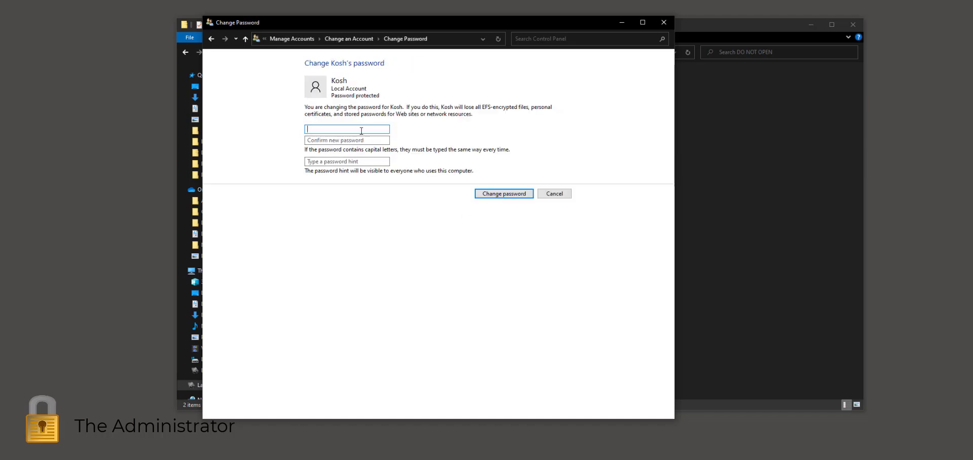
type("•••")
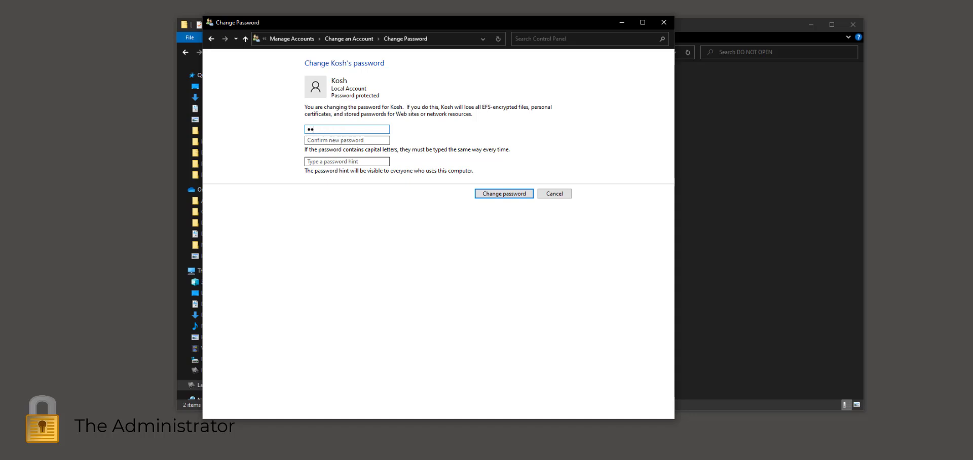
left_click(361, 144)
type("•••")
left_click(338, 162)
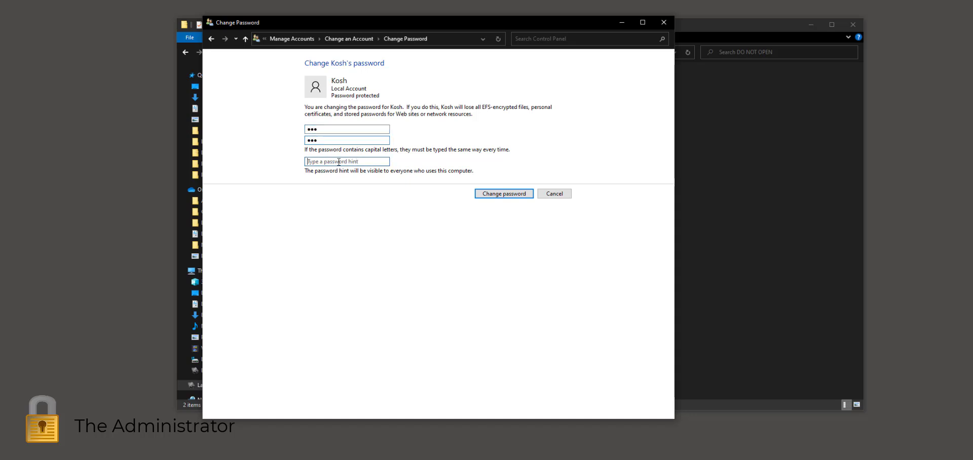
type("3 numbers")
Apply the password change and confirm Secret chilli sauce still won't open in Notepad
left_click(498, 194)
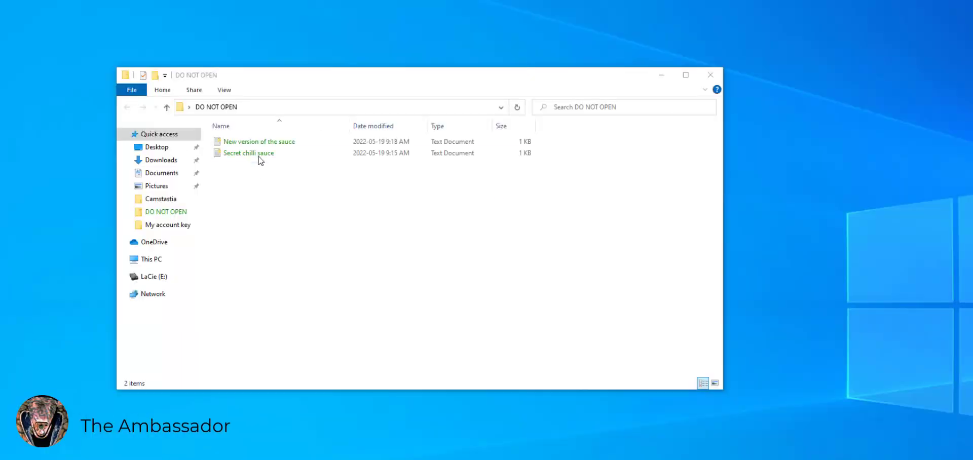
left_click(260, 153)
double_click(259, 152)
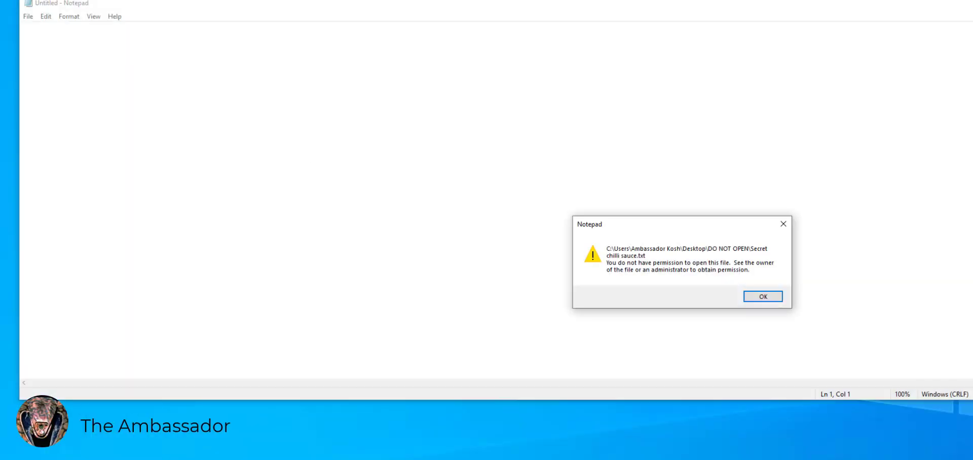
left_click(774, 298)
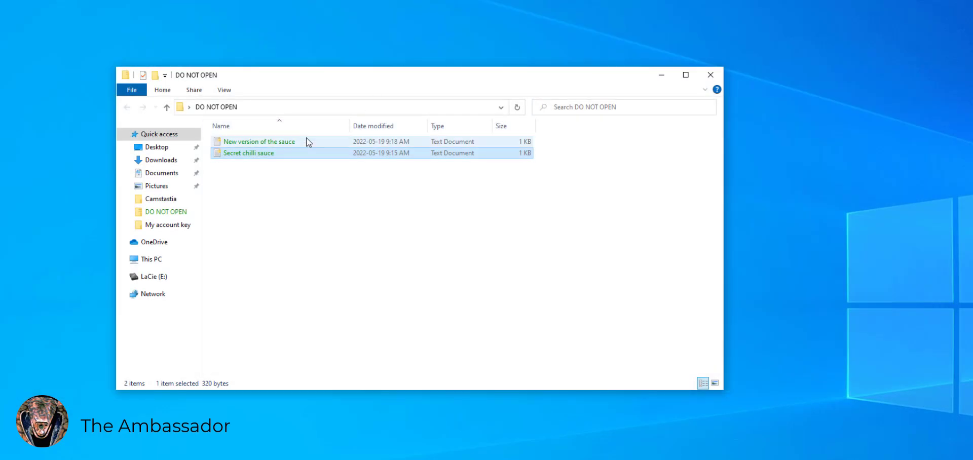
Confirm New version of the sauce is also refused, close Notepad, and select mypersonalkey
left_click(306, 141)
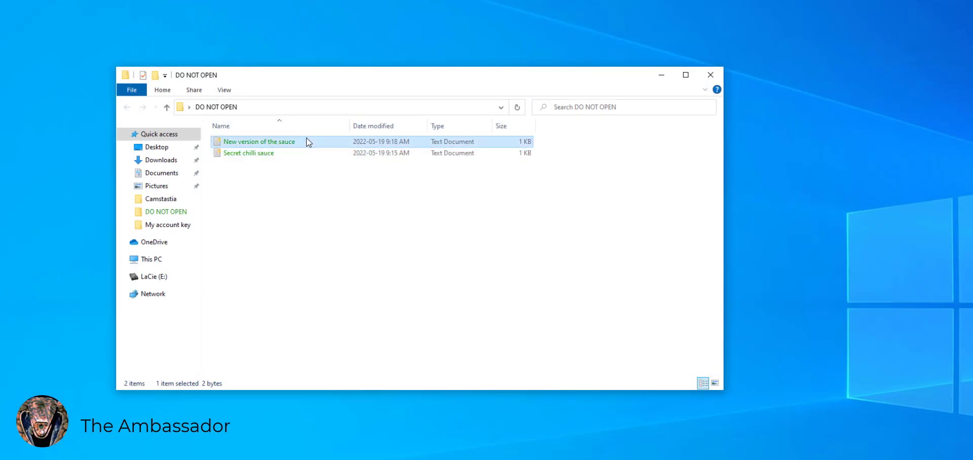
double_click(313, 138)
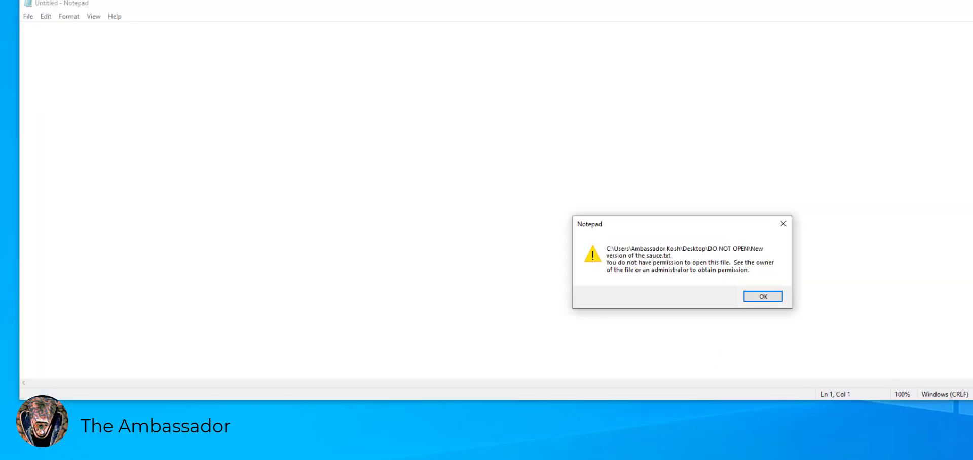
left_click(780, 300)
key("alt+F4")
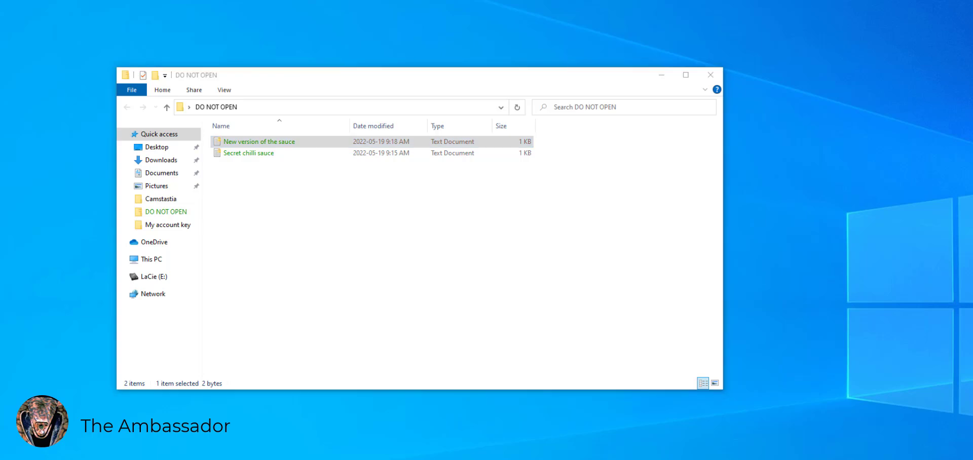
left_click(929, 216)
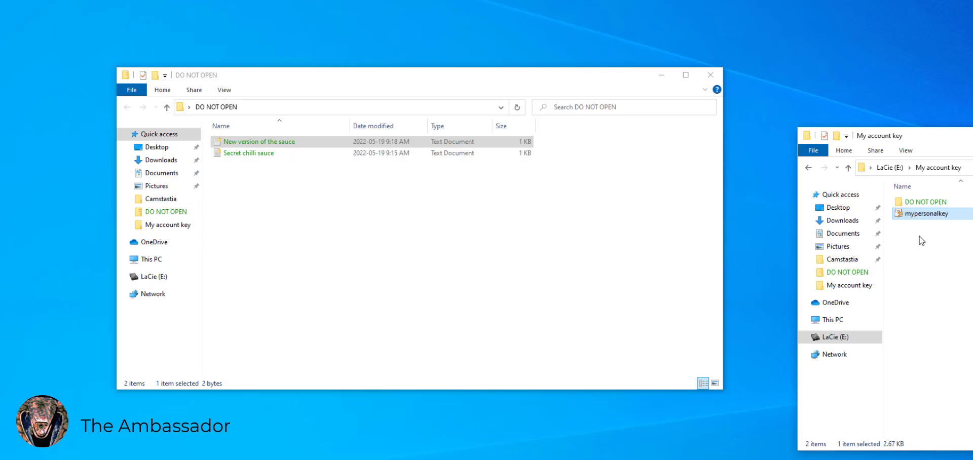
Paste a copy of mypersonalkey into DO NOT OPEN and start its PFX import
left_click(400, 248)
key("ctrl+v")
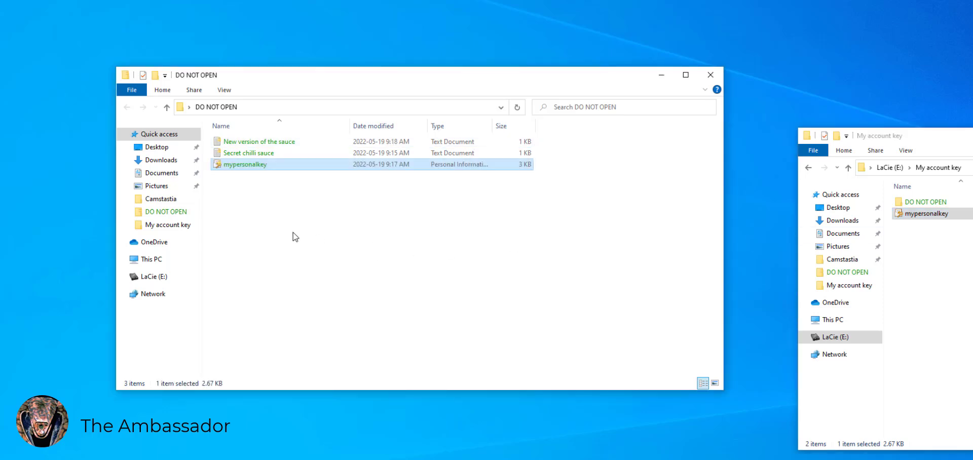
right_click(250, 167)
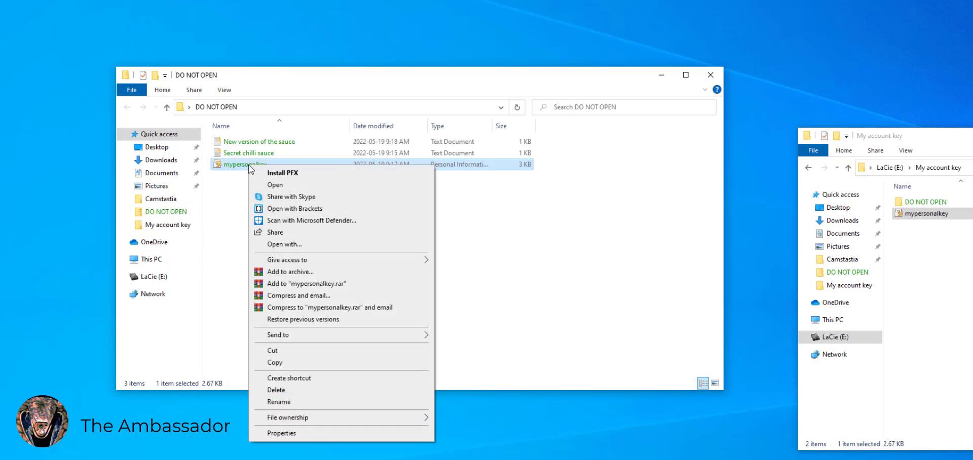
left_click(279, 173)
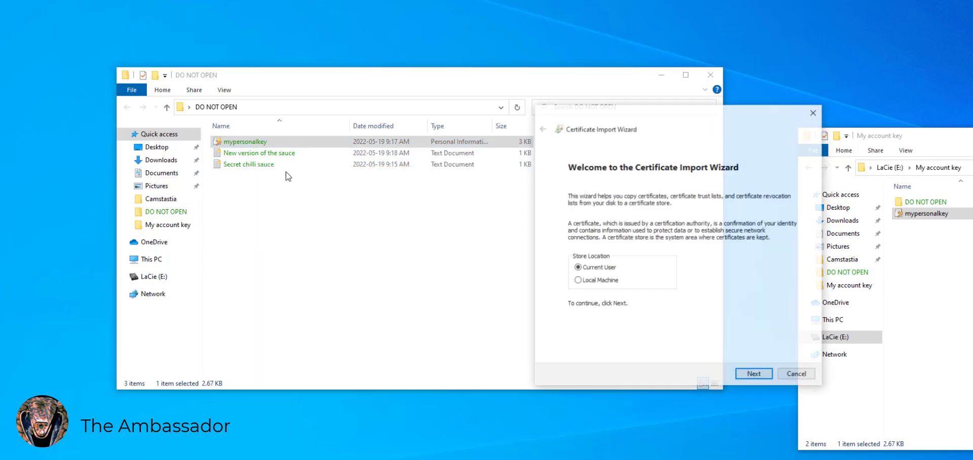
left_click(744, 377)
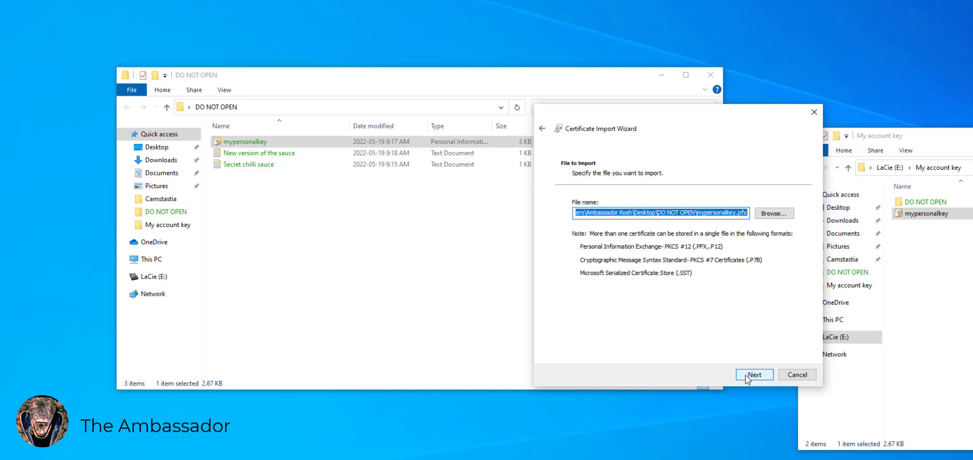
left_click(746, 375)
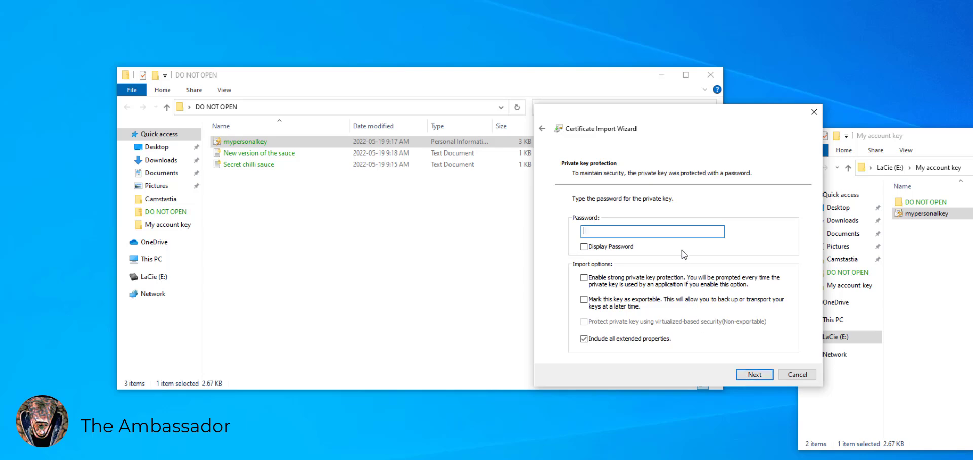
Enter the key's password, use automatic certificate store selection, and complete the import
type("****")
left_click(754, 374)
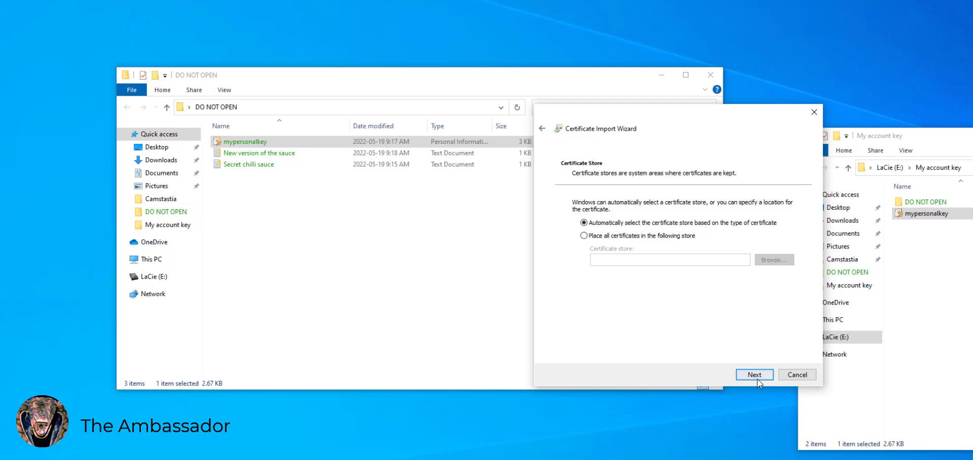
left_click(758, 380)
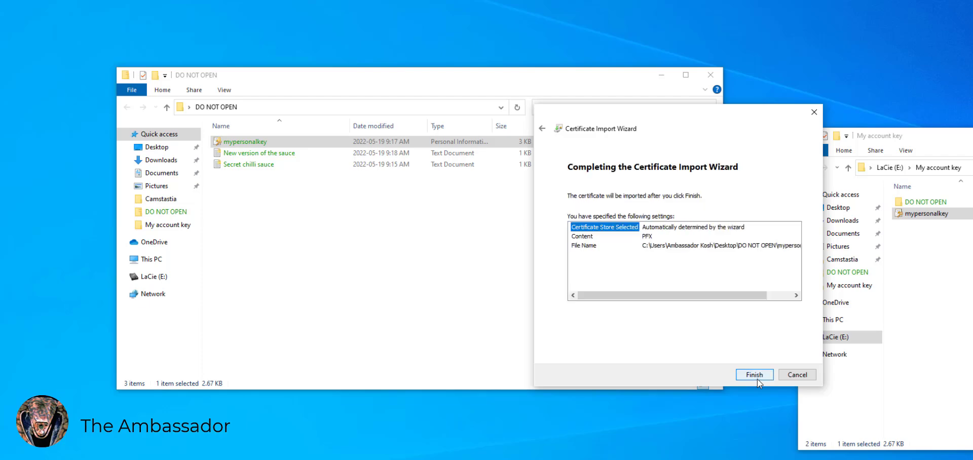
left_click(756, 377)
left_click(716, 291)
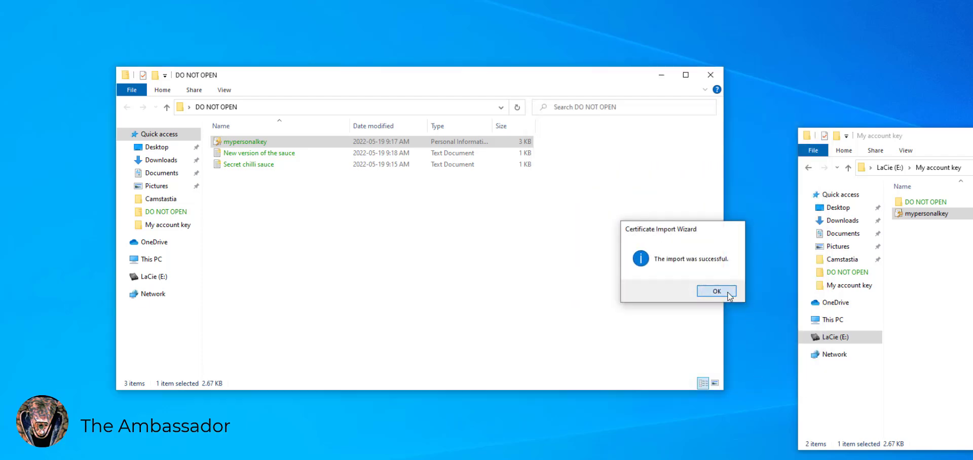
Confirm Secret chilli sauce and New version of the sauce now open readably in Notepad, closing each
left_click(415, 220)
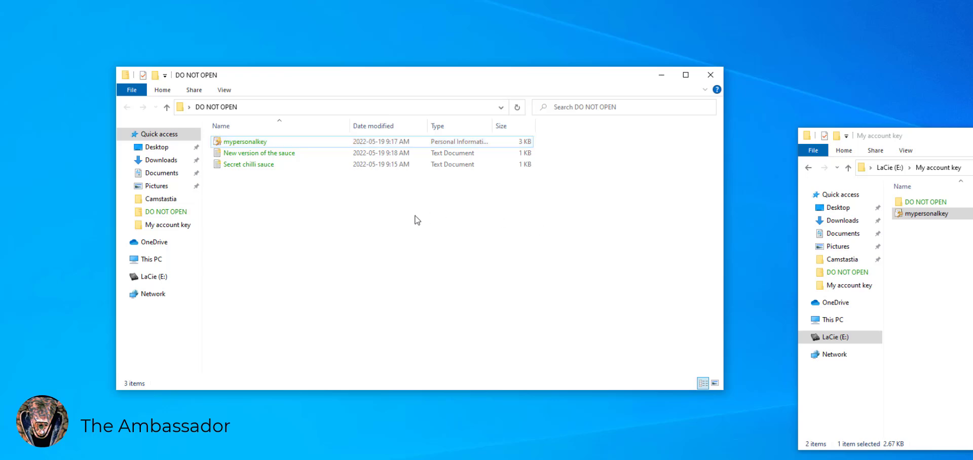
double_click(258, 164)
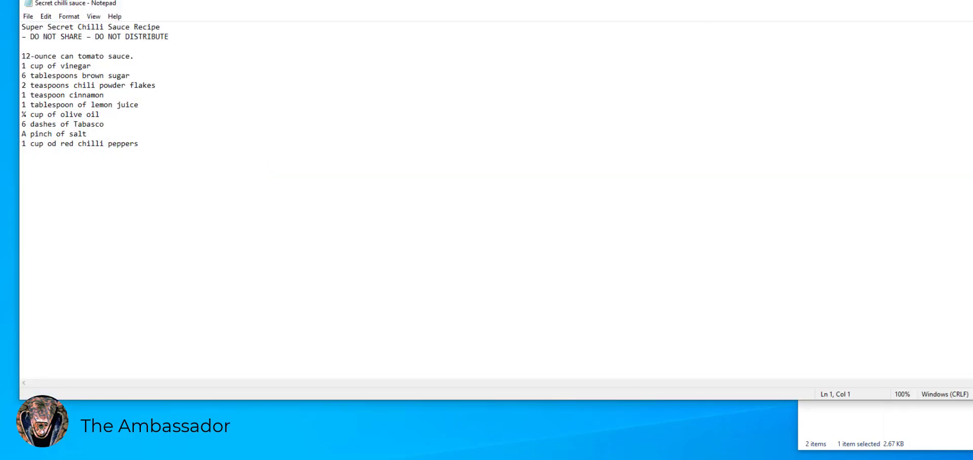
key("alt+F4")
double_click(297, 156)
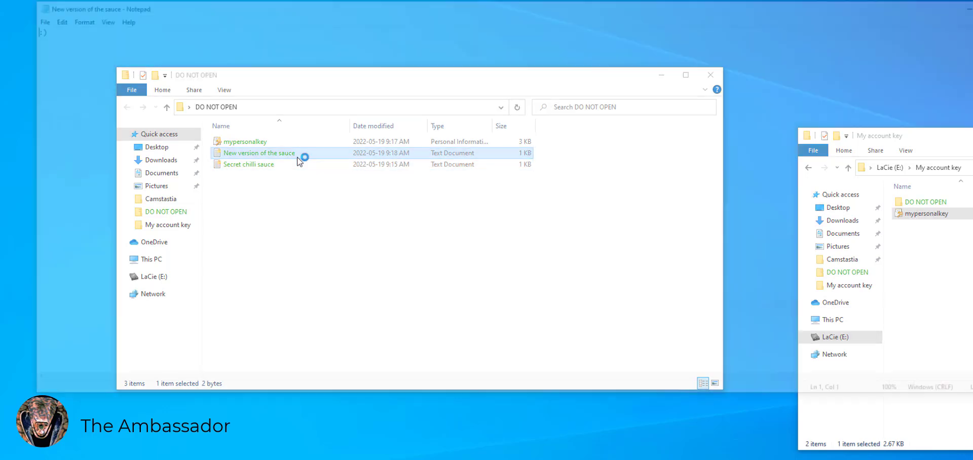
key("alt+F4")
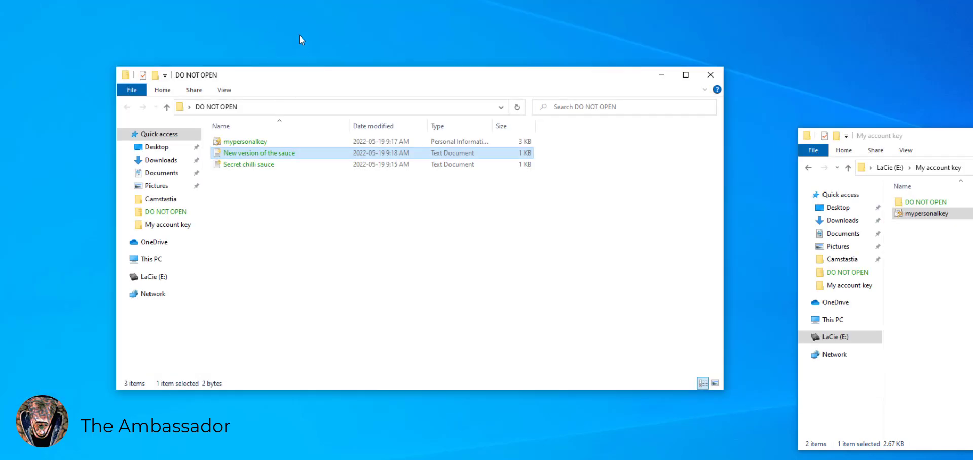